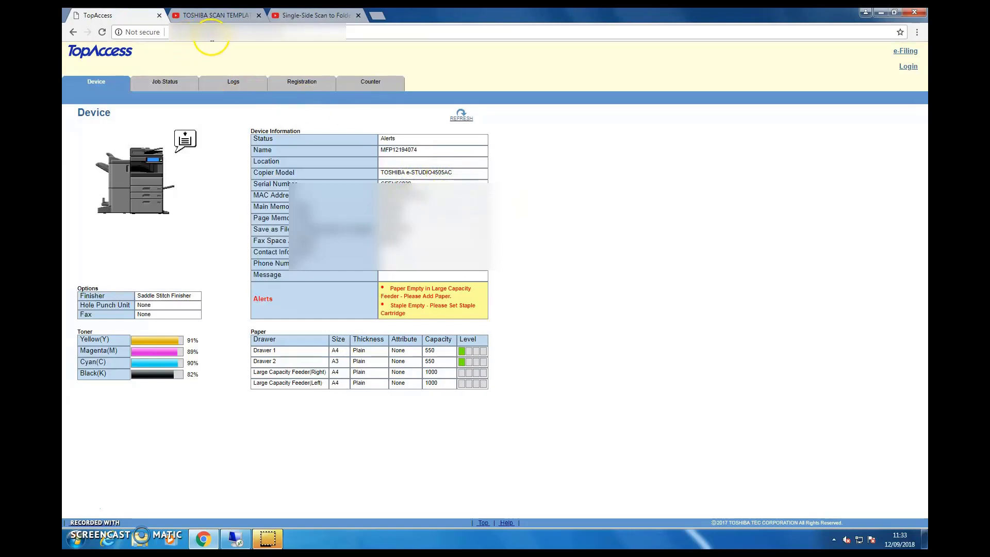
Go from the TopAccess device status page to the administrator login page
left_click(225, 35)
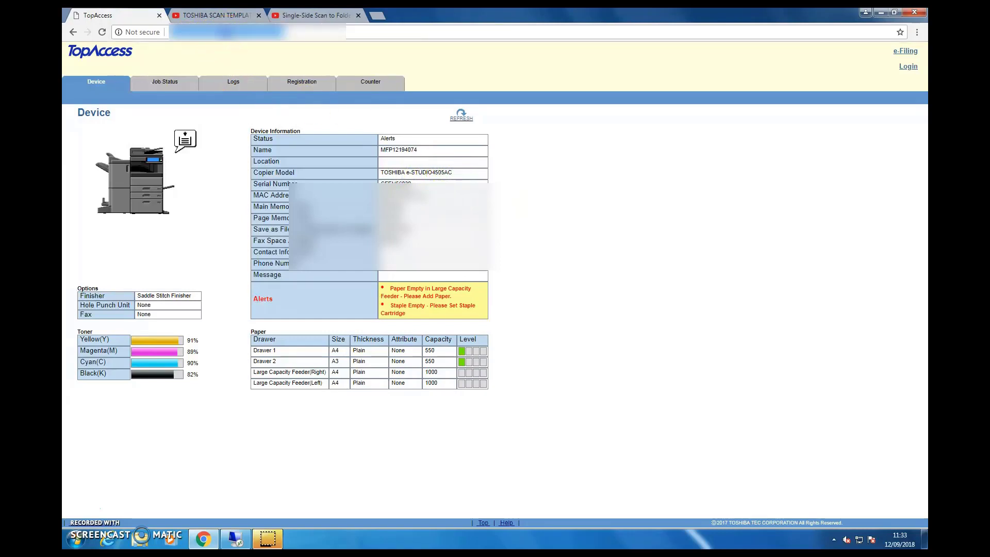
left_click(909, 67)
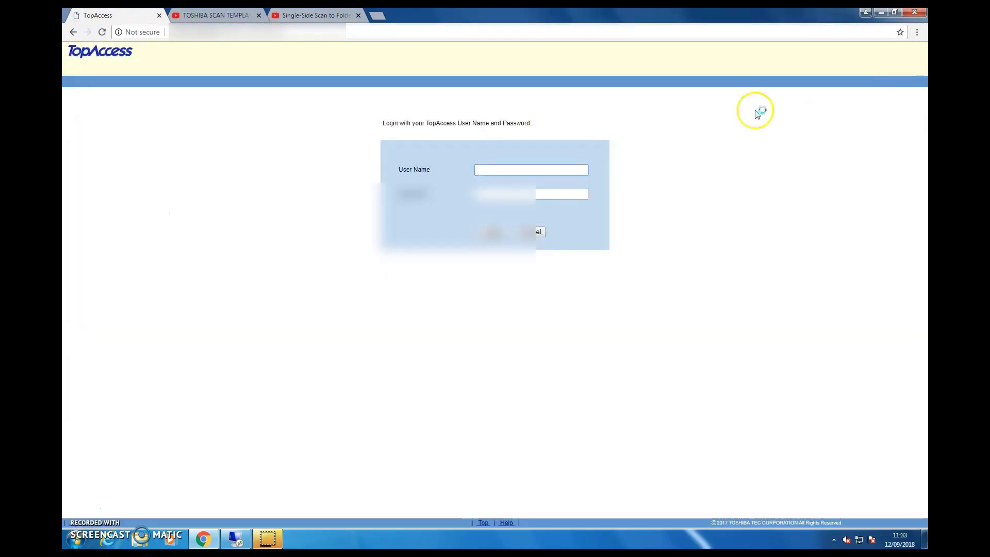
Log in with user name admin and its password, then go to Administration settings
type("admin")
key("Tab")
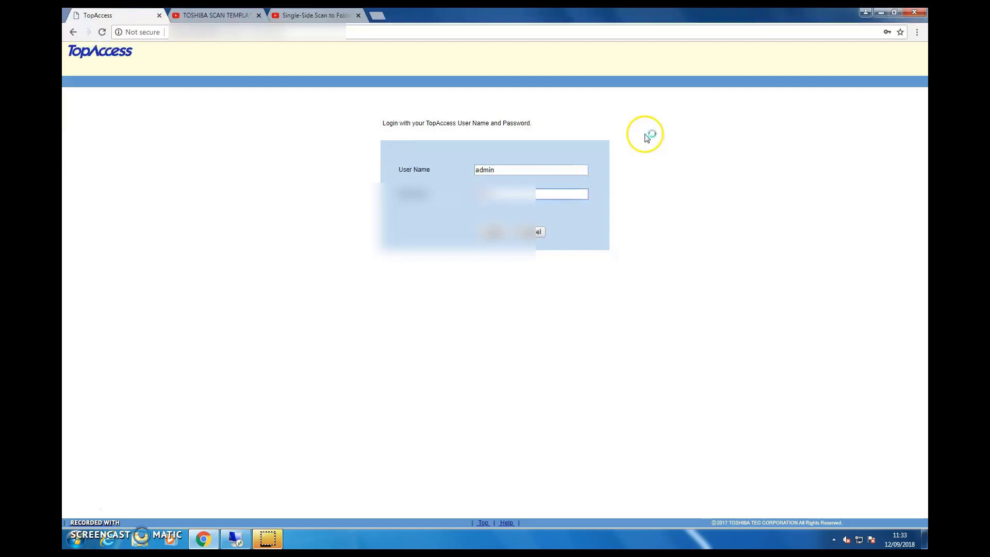
left_click(493, 232)
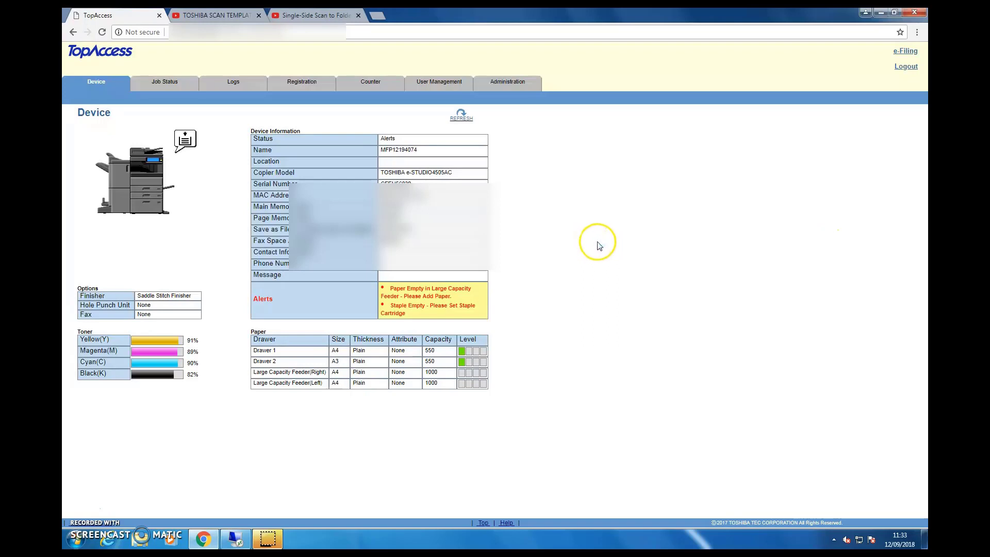
left_click(516, 88)
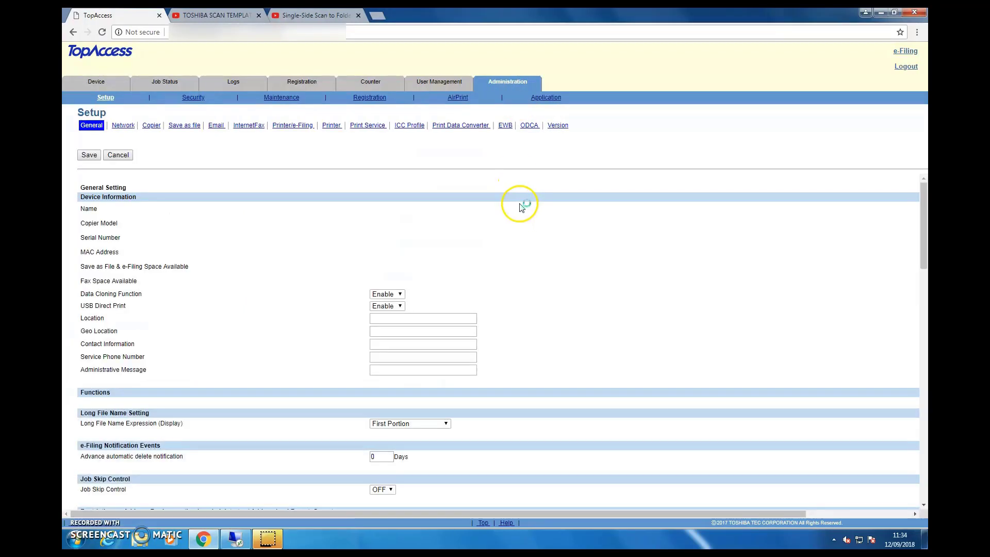
Open the Save as file settings and keep Remote 1 as the default file path
left_click(184, 126)
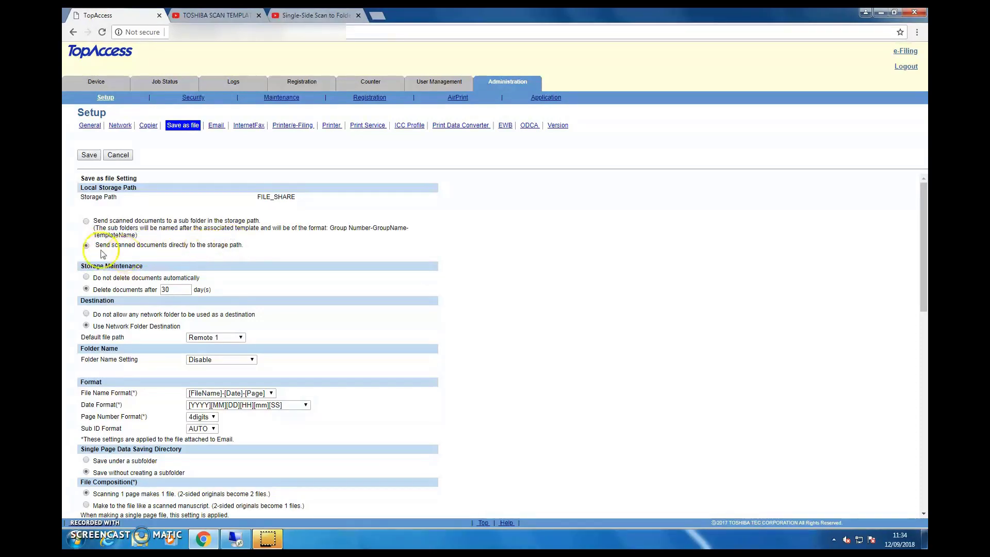
scroll(436, 263, "down", 2)
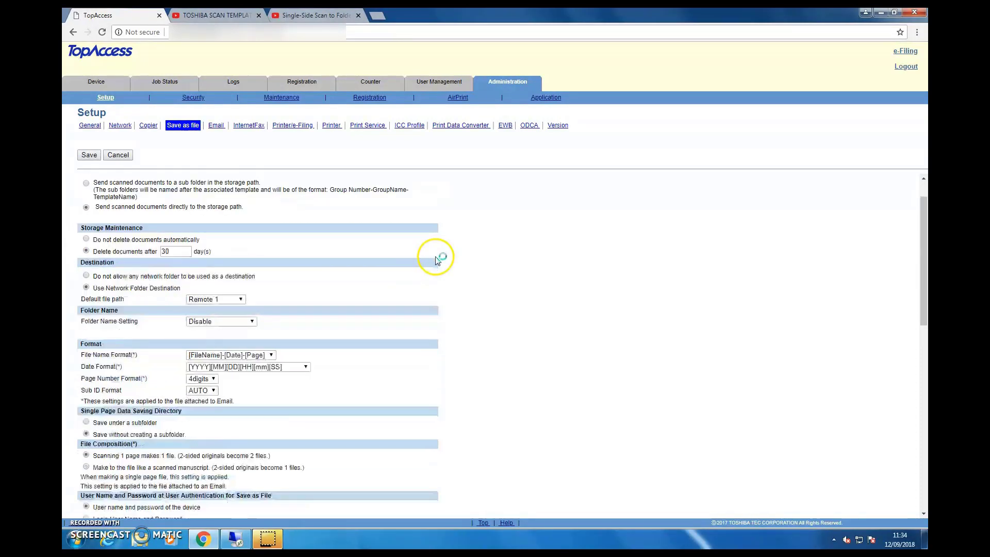
scroll(395, 295, "up", 2)
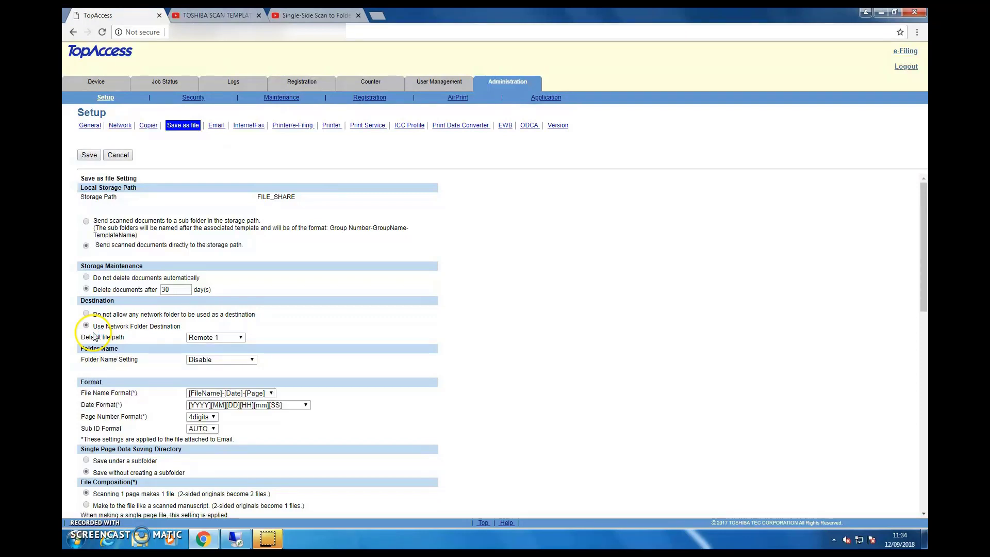
left_click(230, 337)
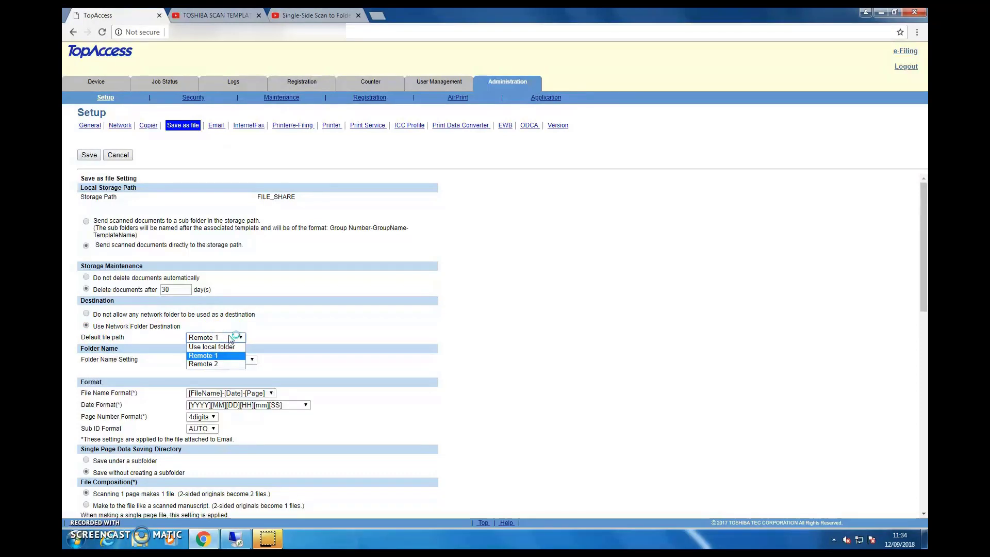
left_click(230, 339)
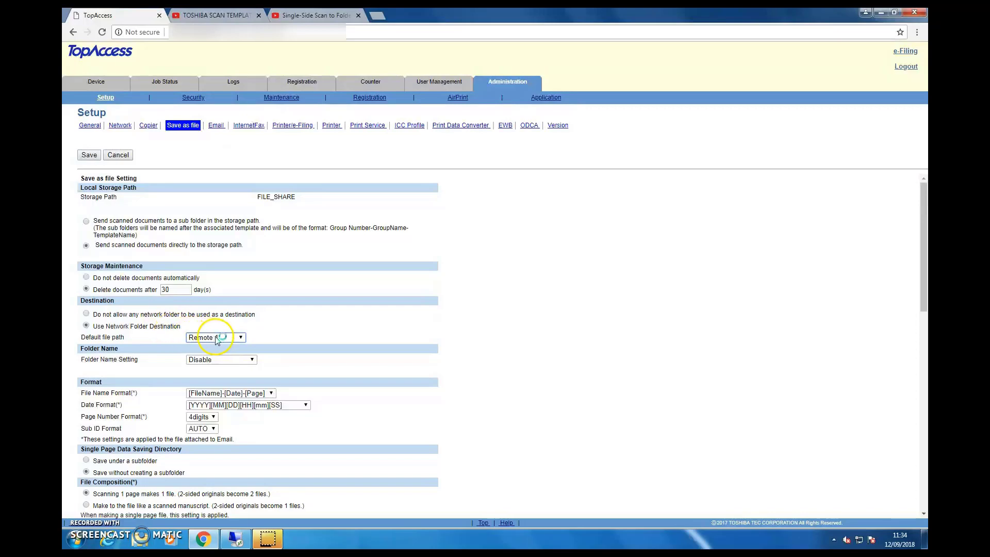
left_click(487, 349)
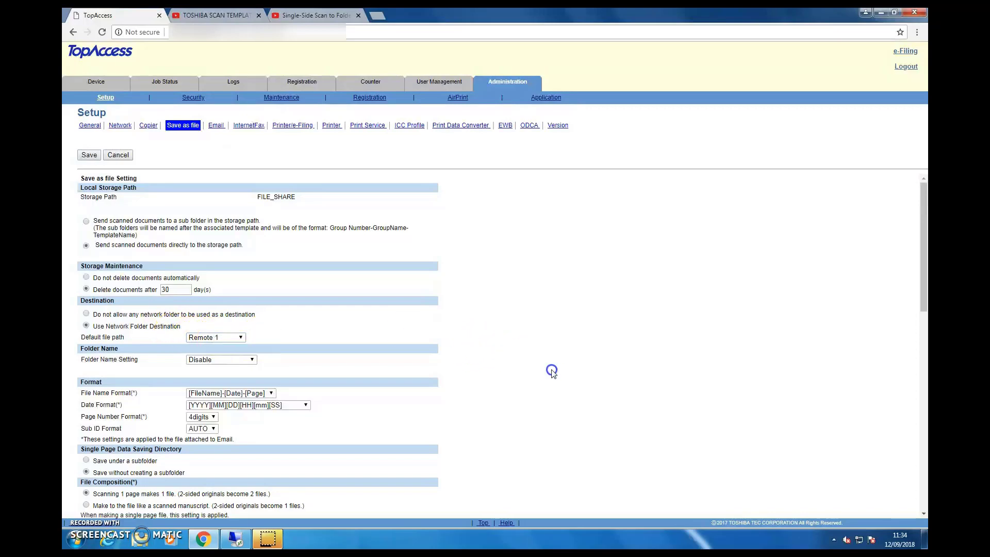
scroll(551, 373, "down", 2)
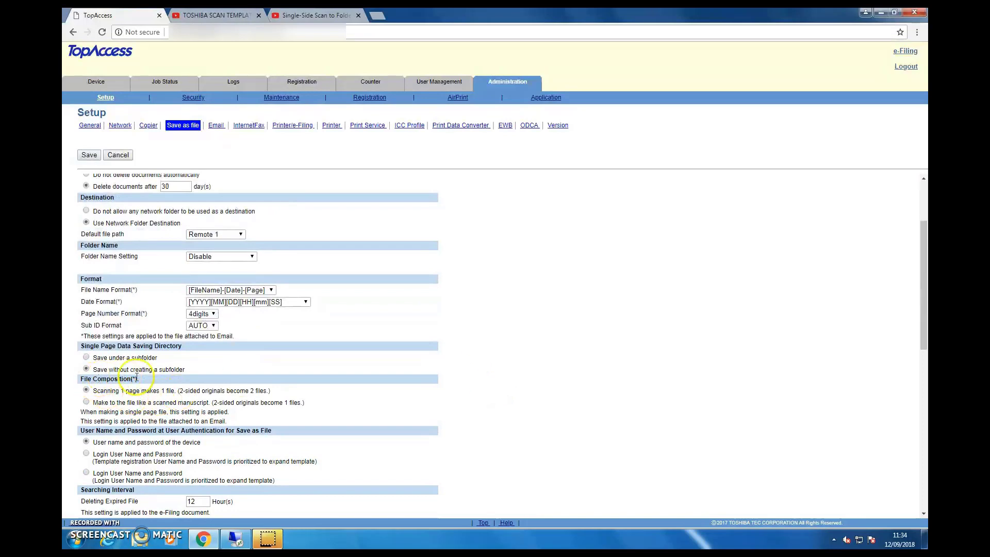
Test the Remote 1 folder connection successfully and enable Remote 2 as a destination
left_click_drag(923, 268, 923, 290)
left_click(86, 312)
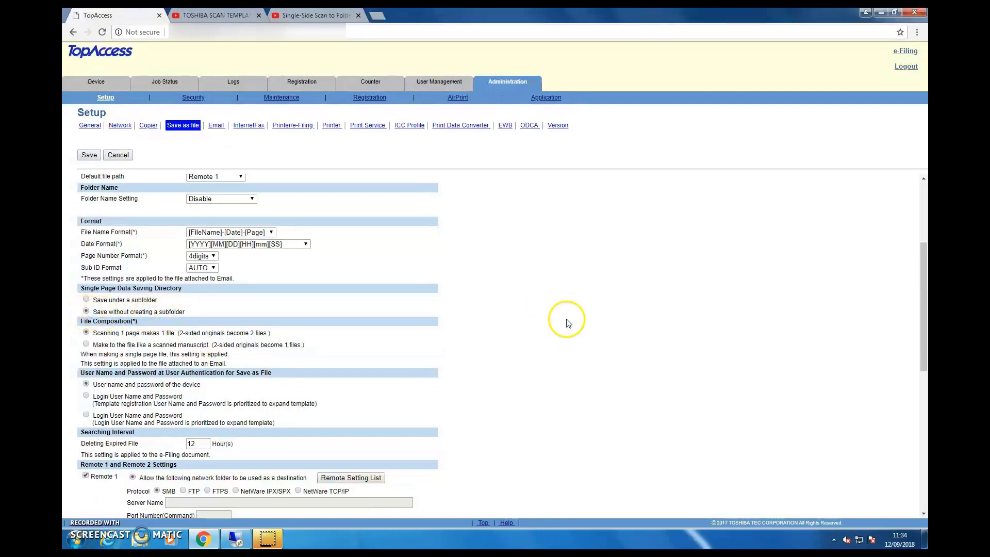
left_click_drag(925, 288, 925, 361)
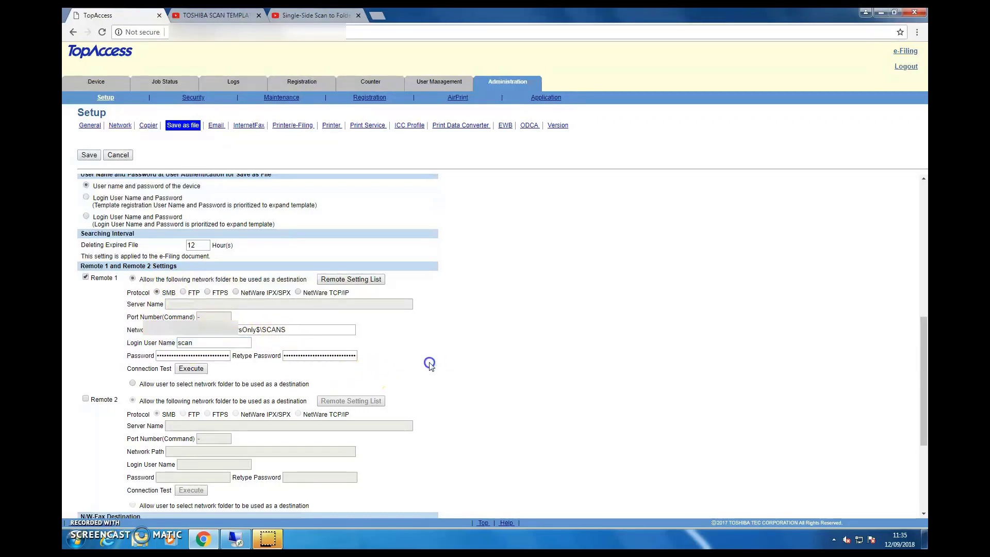
left_click(190, 369)
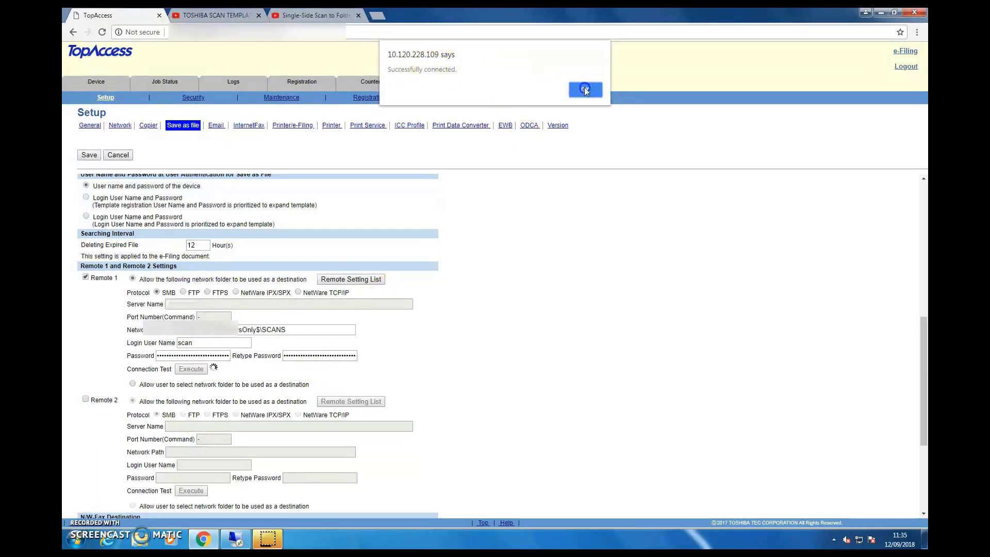
left_click(585, 89)
left_click(85, 399)
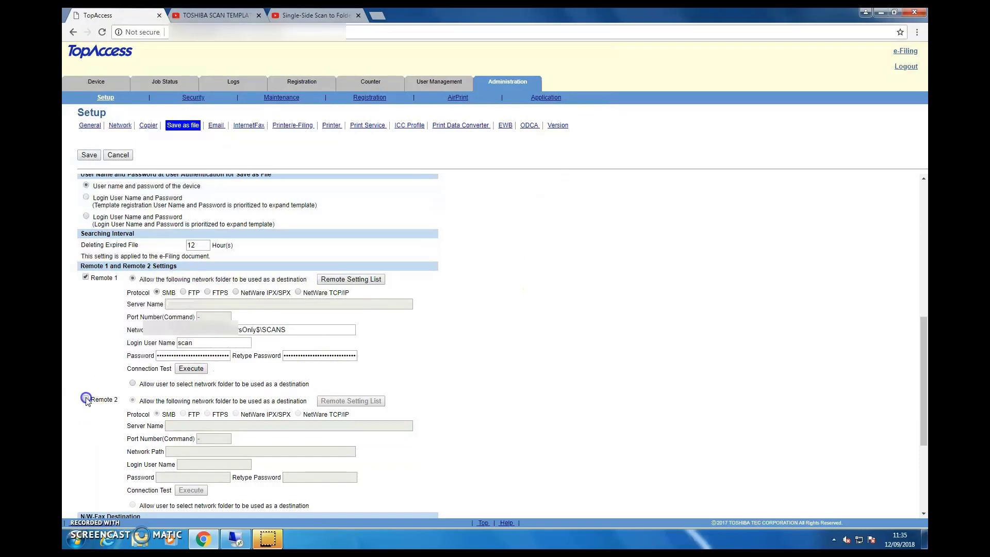
Paste Remote 2's network path to the AdminOffice$\Scans share and fill in its login user name
left_click(220, 427)
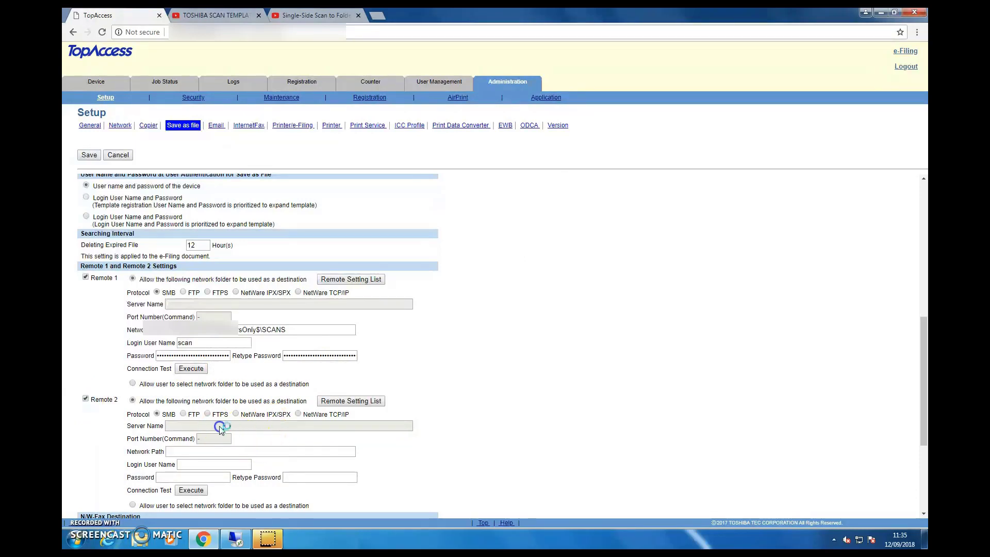
left_click(181, 429)
left_click(189, 454)
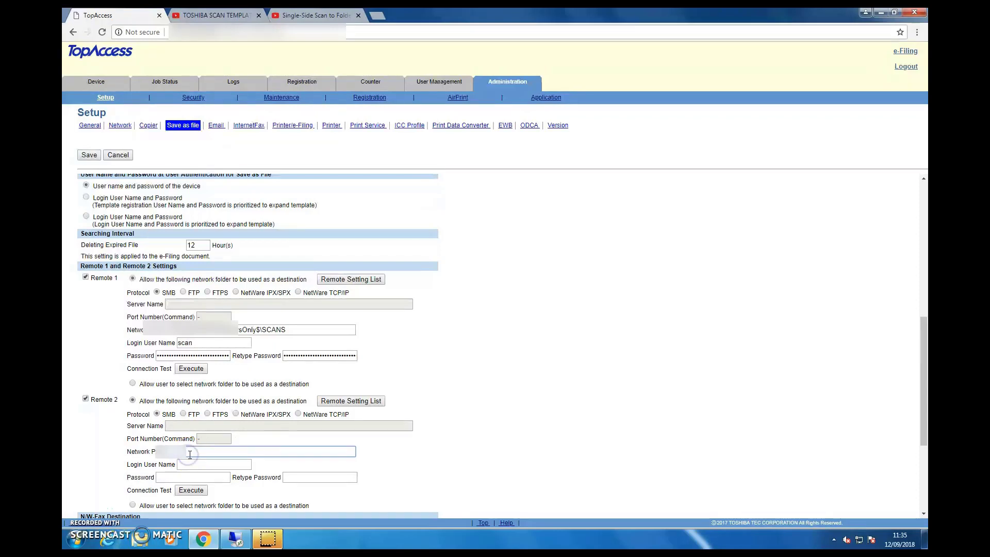
key("ctrl+v")
left_click(201, 466)
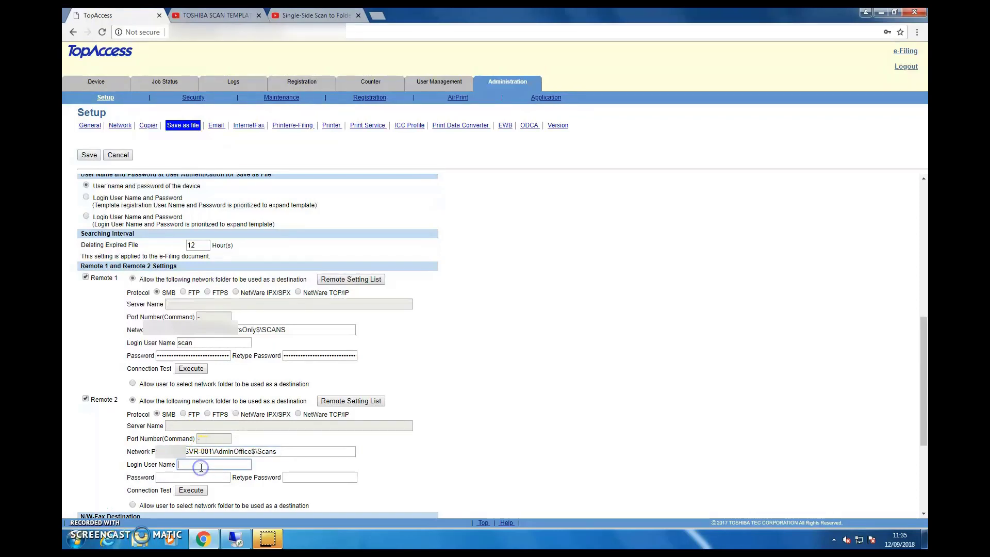
left_click(228, 463)
Enter and retype Remote 2's password, then confirm its successful connection test
left_click(228, 476)
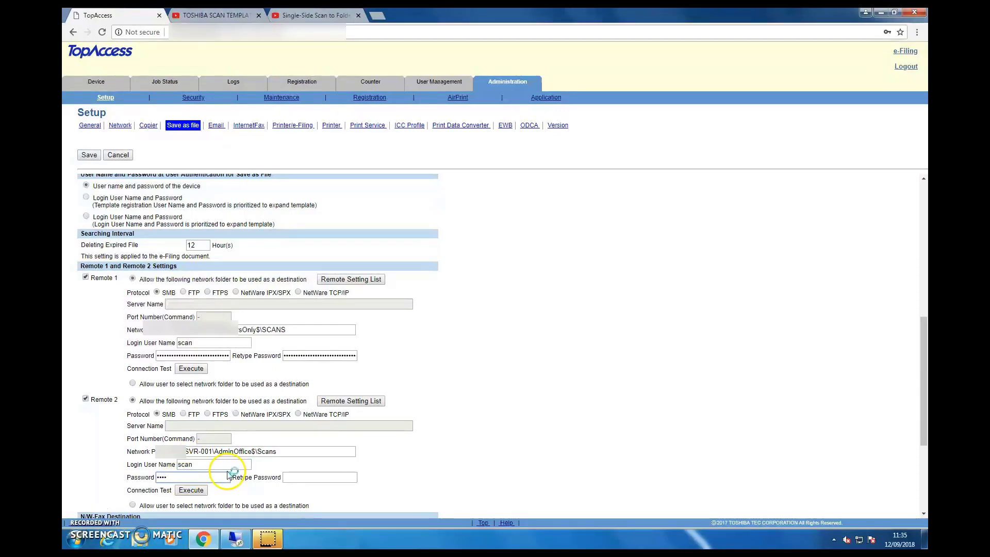
type("*******")
left_click(317, 476)
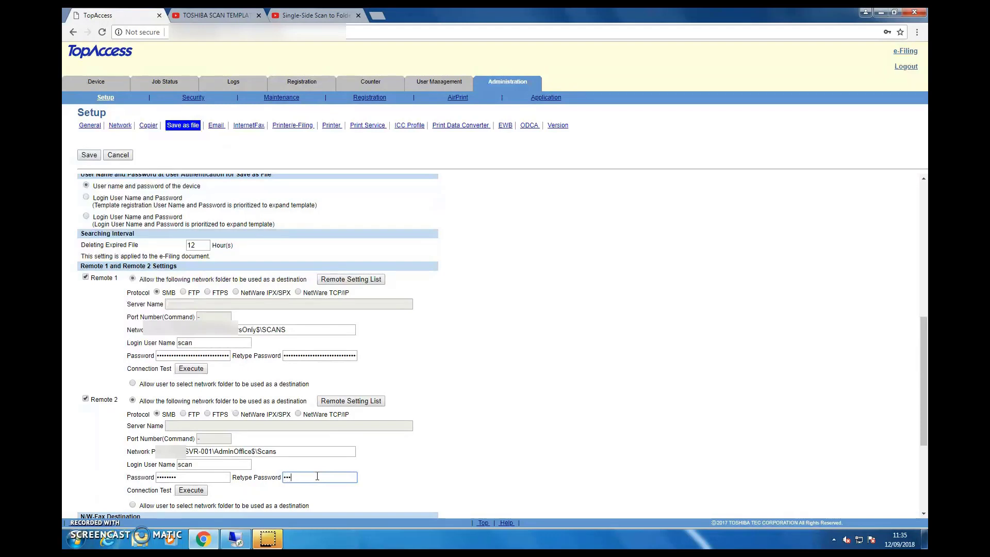
type("•")
scroll(427, 396, "down", 2)
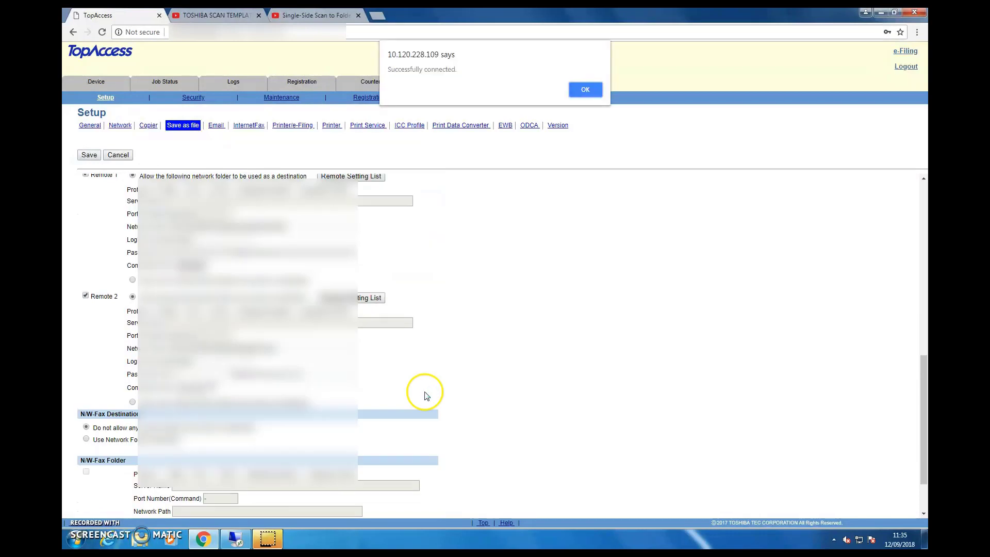
left_click(586, 95)
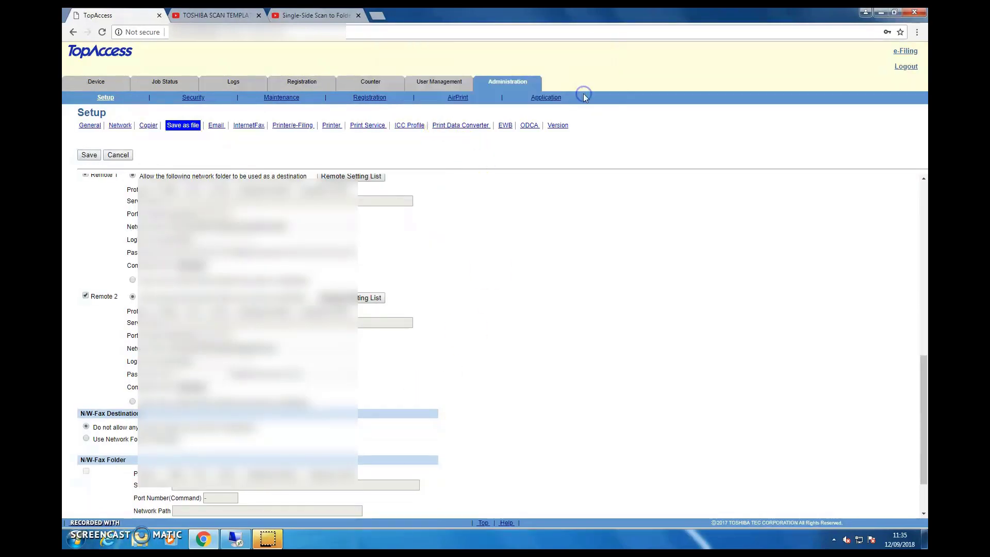
Save and confirm the Remote 1 and Remote 2 settings, then go to User Management's Template Groups
scroll(507, 281, "up", 2)
left_click(89, 155)
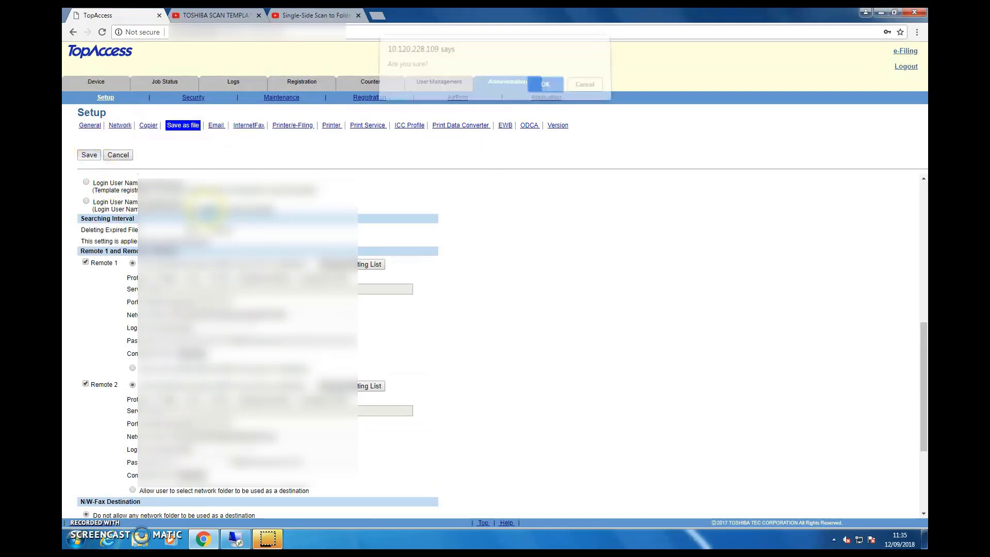
left_click(544, 88)
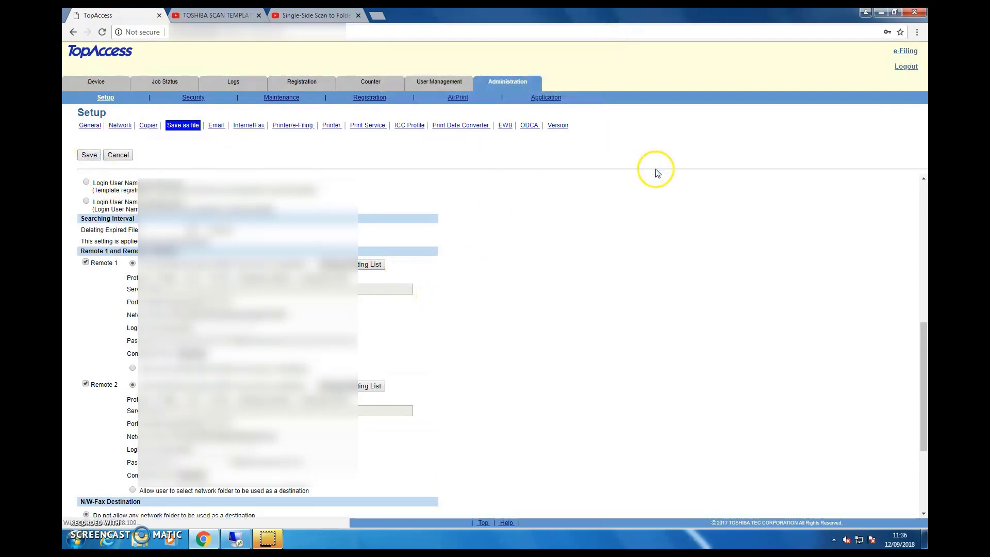
left_click(438, 84)
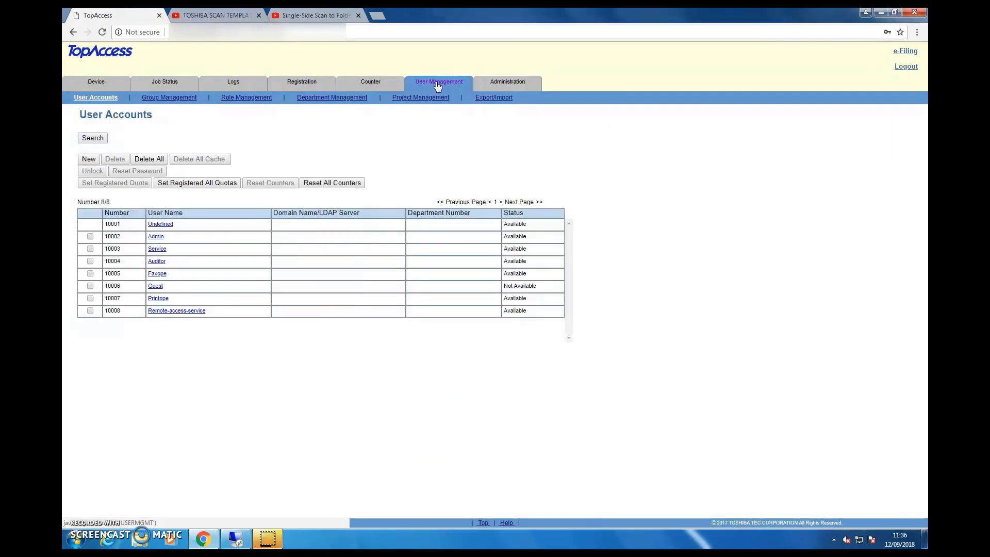
left_click(314, 80)
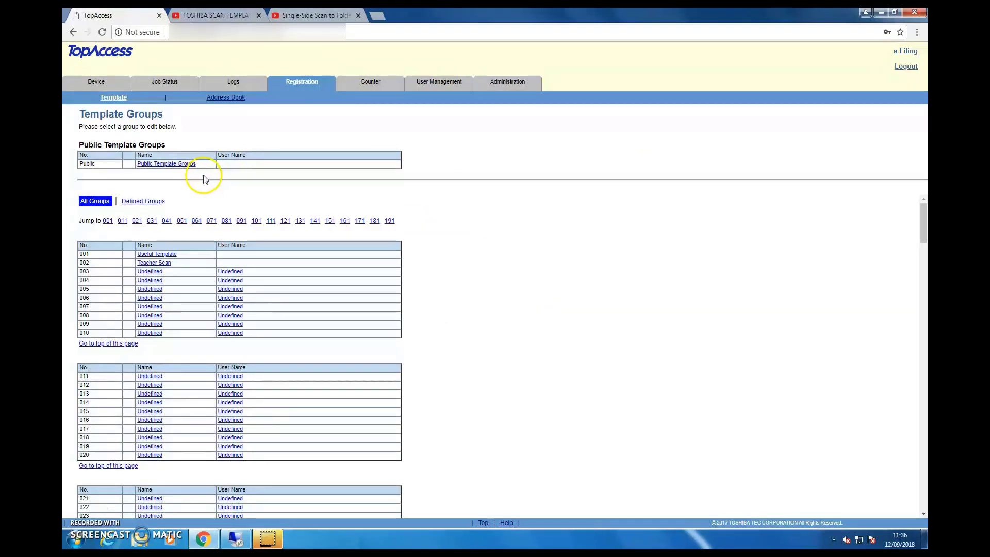
Name template group 003 'Admin Scan' and give its first template the Scan agent
left_click(150, 272)
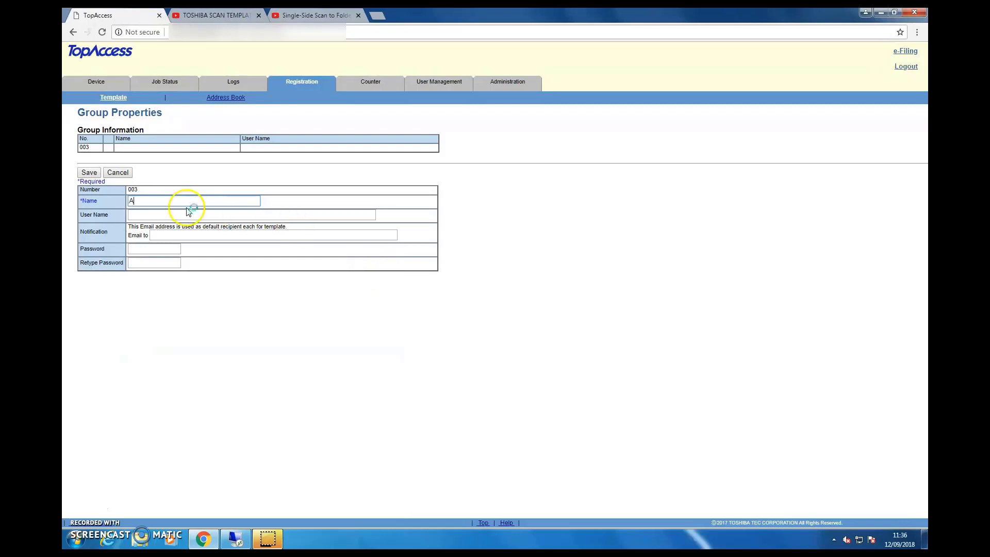
type("Admin Scan")
left_click(88, 172)
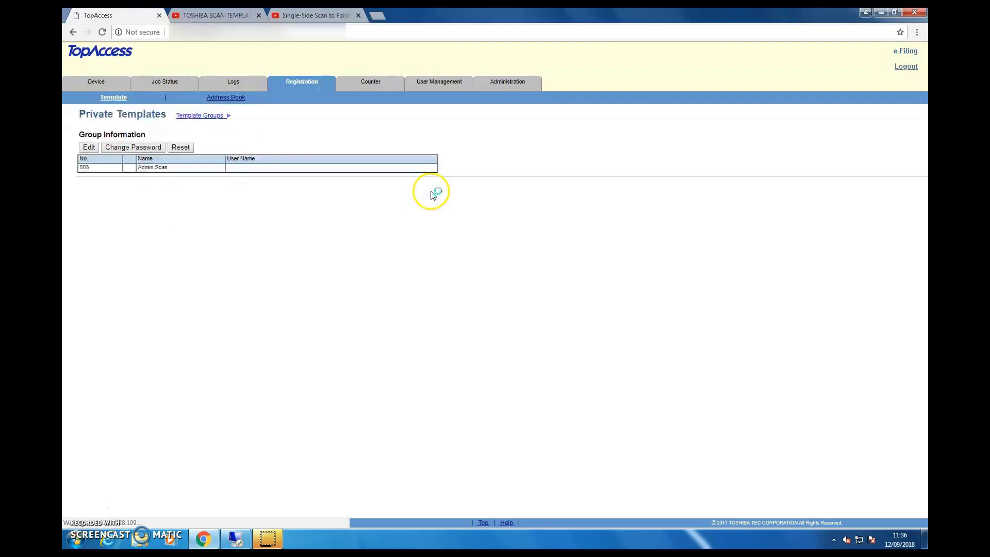
left_click(109, 278)
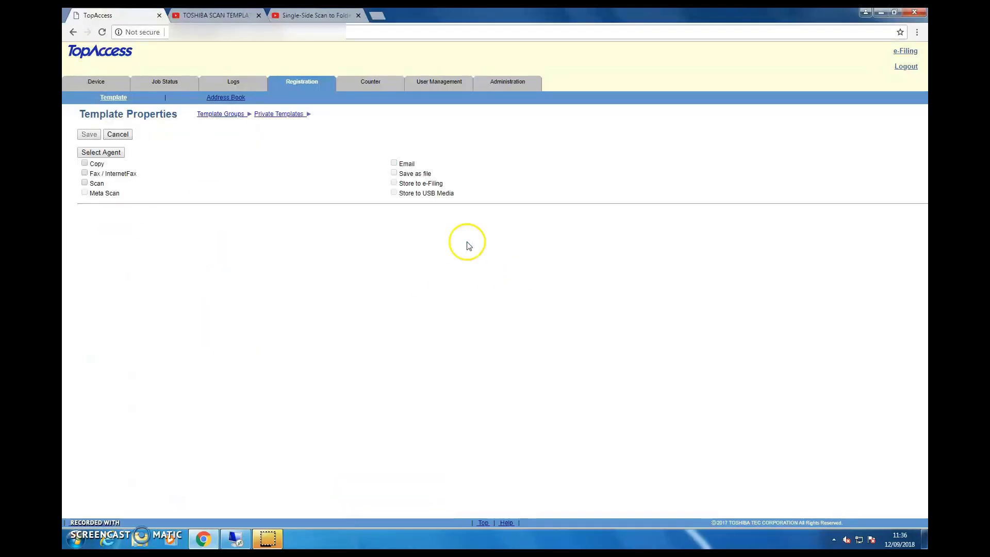
left_click(85, 183)
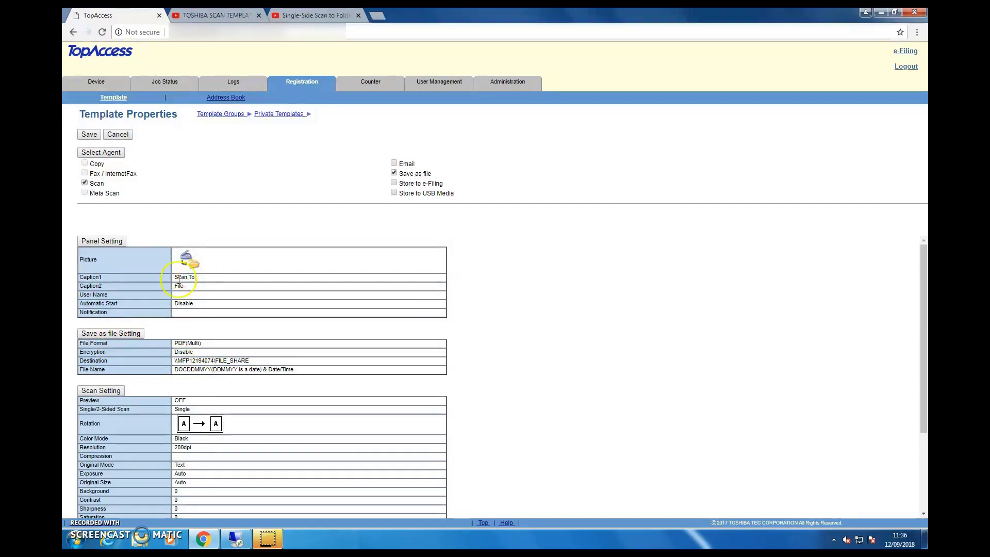
Change the template's Caption1 from 'Scan To' to 'Admin Scan' and save it
left_click(103, 241)
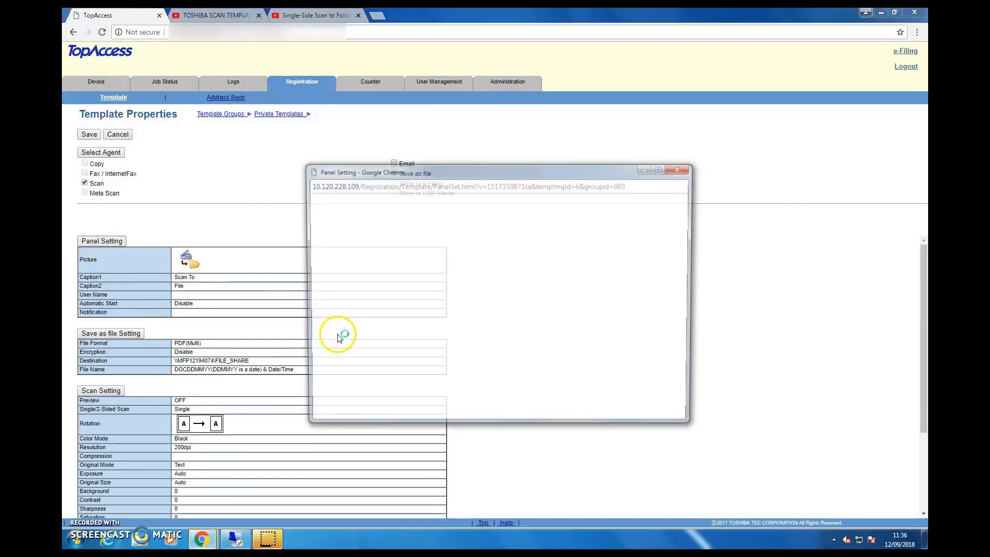
left_click(471, 256)
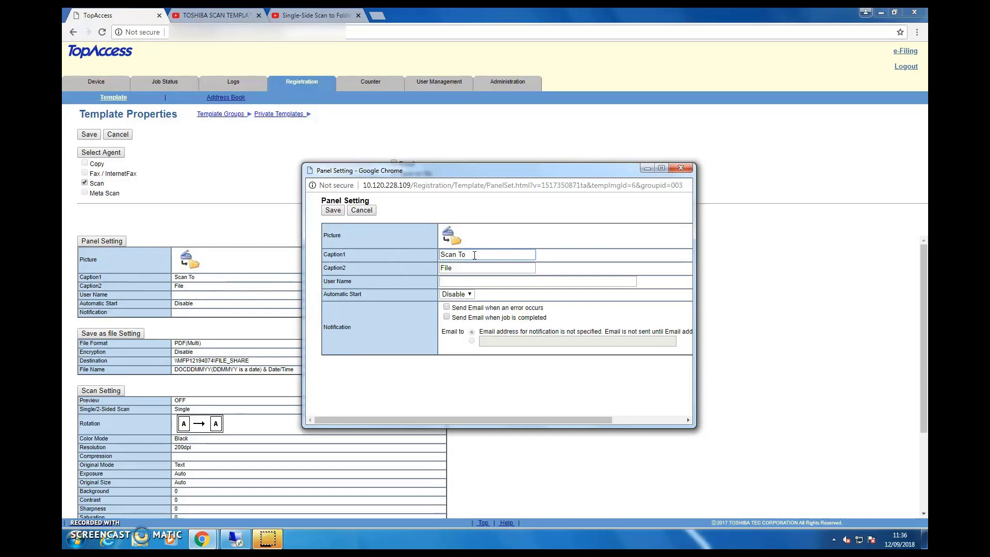
type("Adm")
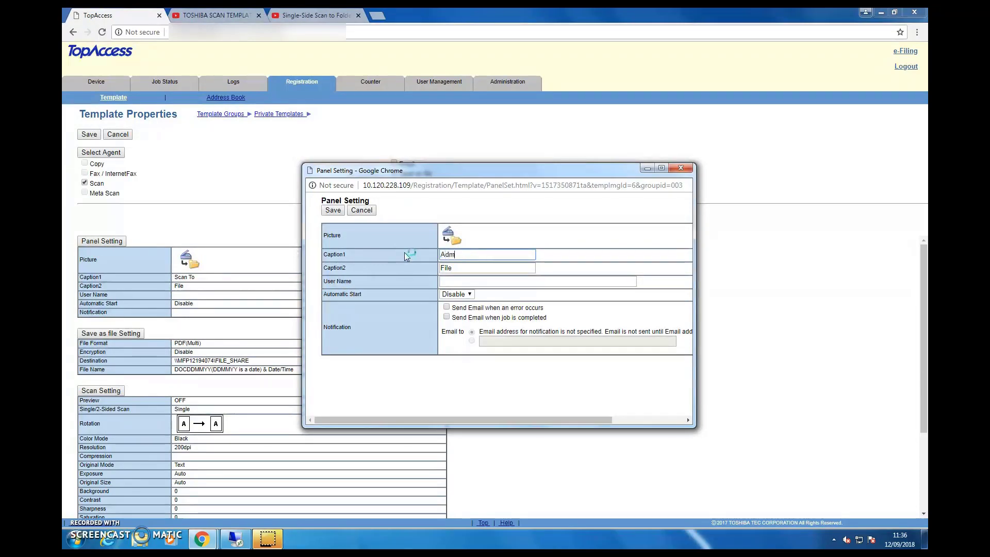
type("in Scan")
left_click(341, 211)
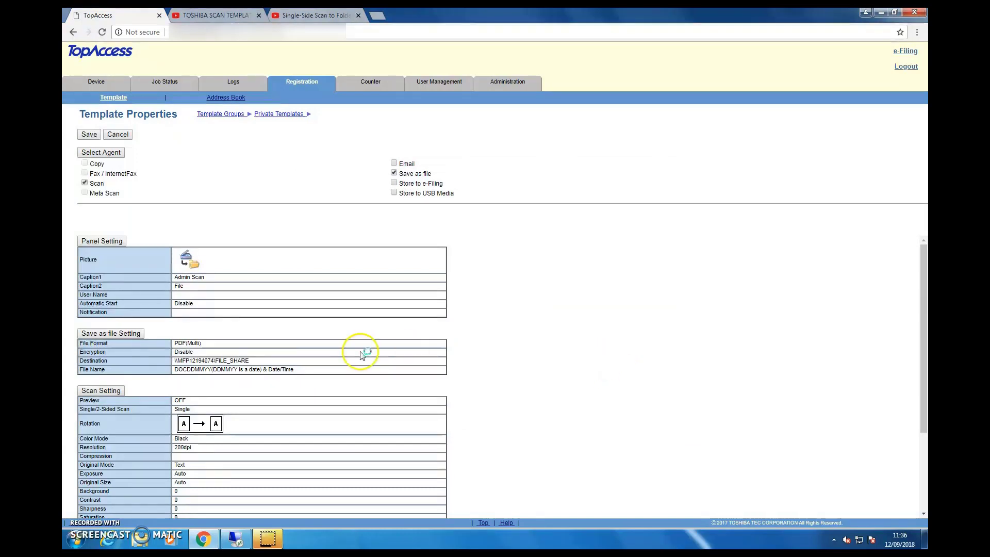
left_click(126, 334)
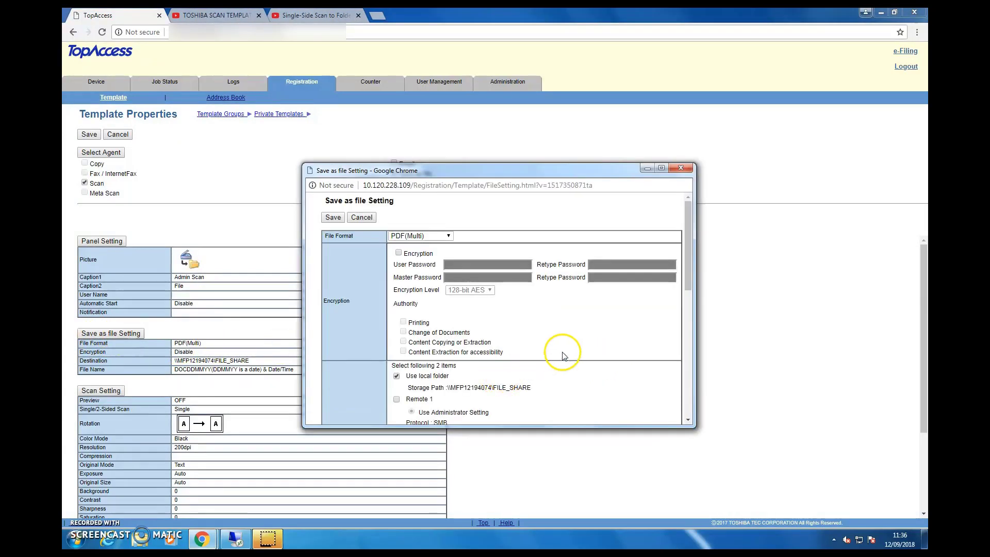
Keep PDF(Multi) format, drop the local folder, and save scans to Remote 2 instead
left_click(434, 237)
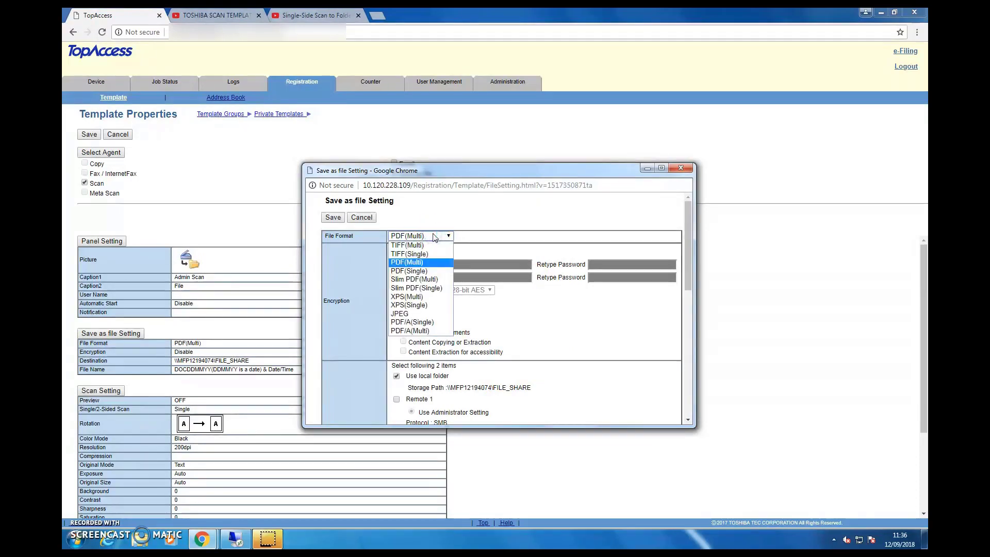
left_click(434, 237)
left_click_drag(687, 278, 691, 349)
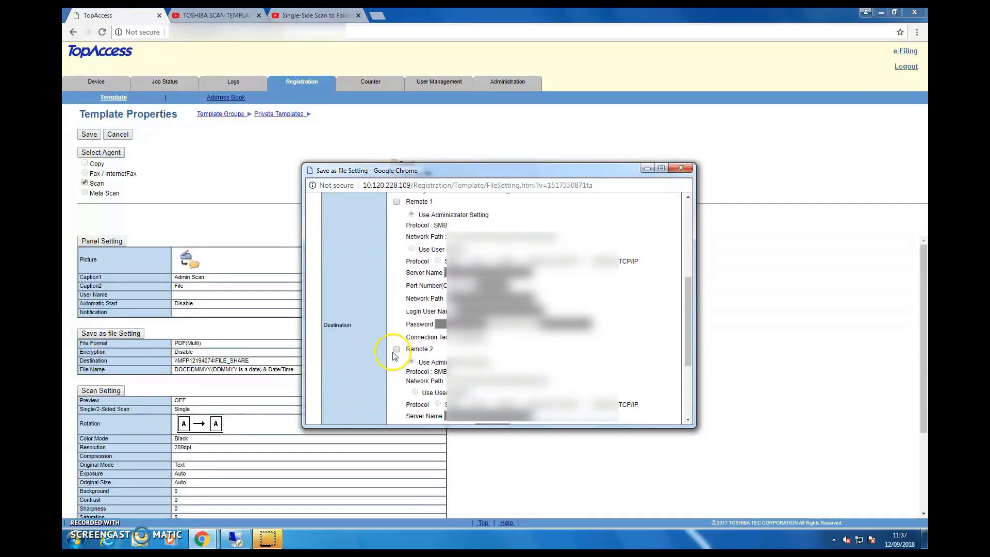
scroll(395, 350, "up", 3)
left_click(397, 282)
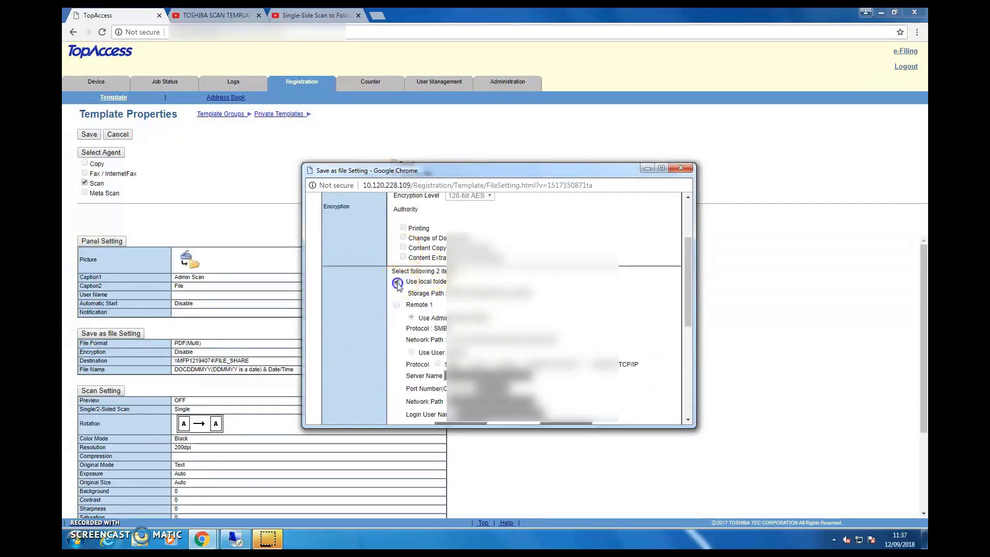
scroll(507, 289, "down", 1)
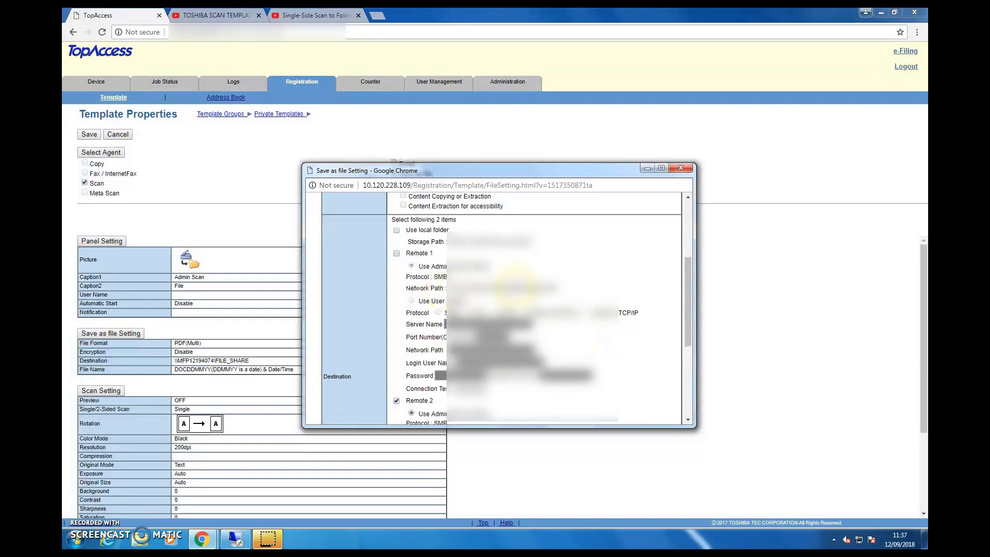
scroll(513, 286, "down", 2)
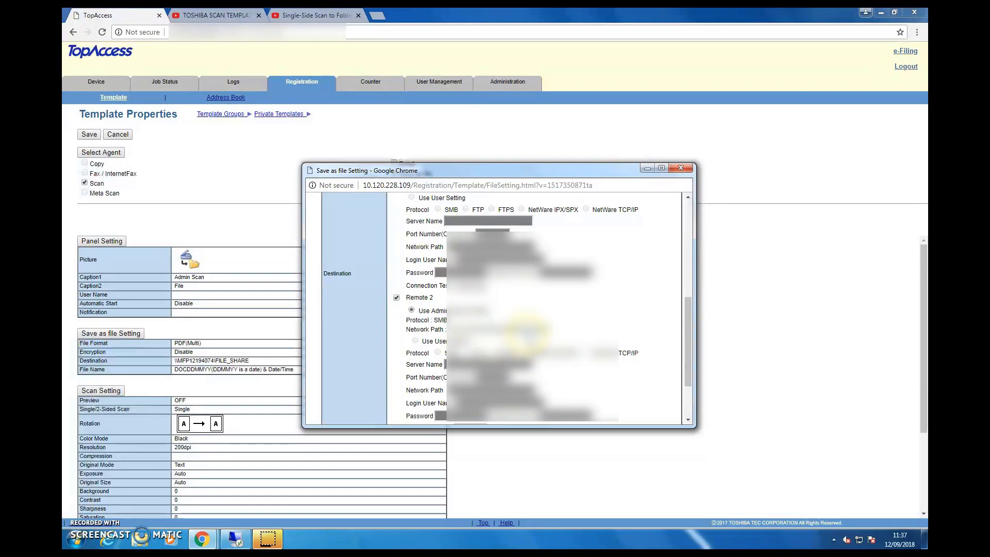
scroll(526, 328, "down", 1)
scroll(508, 380, "down", 1)
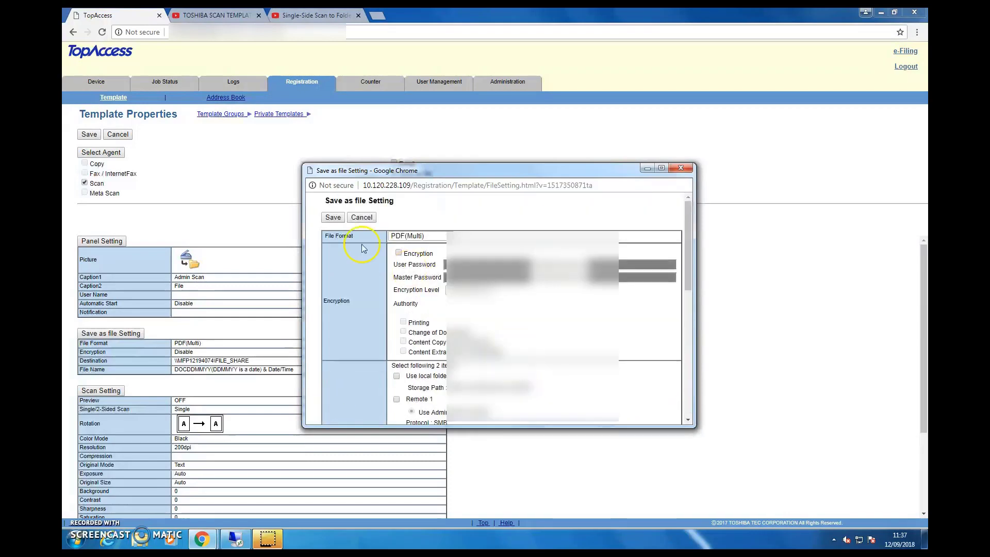
left_click(845, 252)
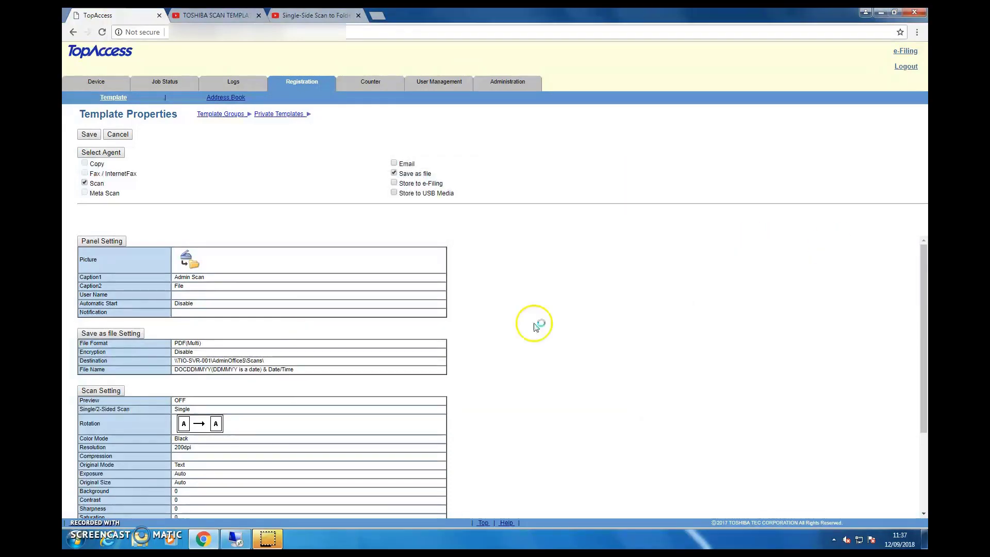
Scroll down to review the saved Admin Scan template properties
scroll(245, 453, "down", 1)
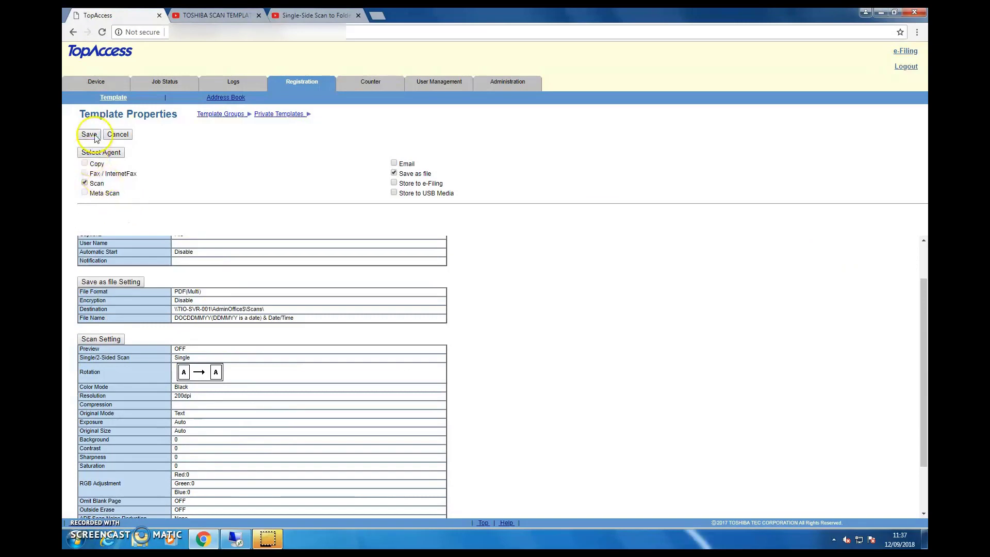